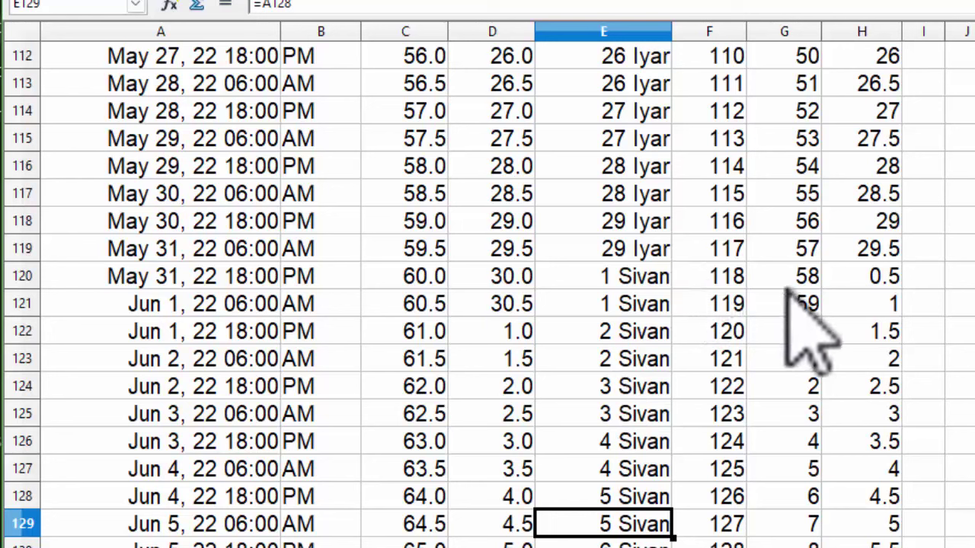
Compare the column G count in rows 120 to 122 with the start of Sivan in column E
left_click(796, 331)
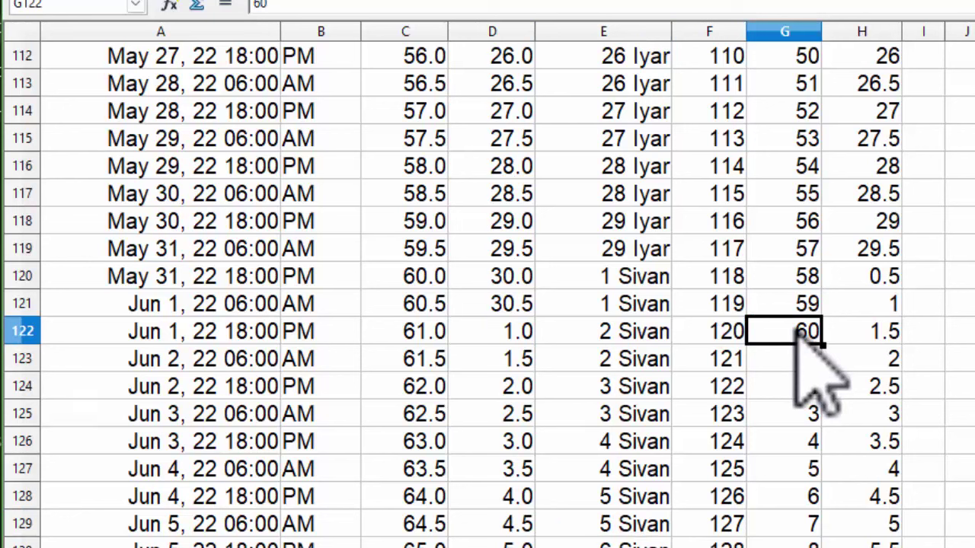
left_click(766, 308)
left_click(770, 327)
left_click(766, 305)
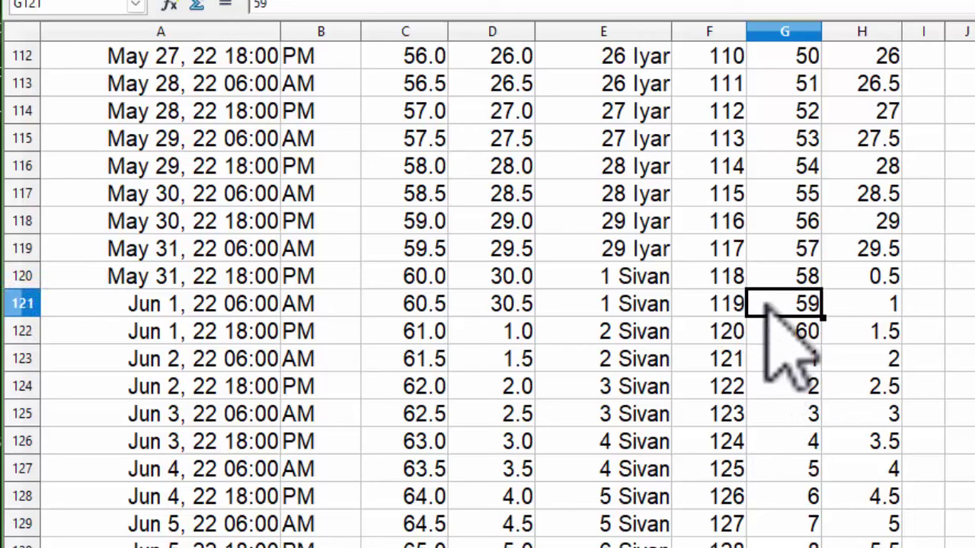
left_click(649, 279)
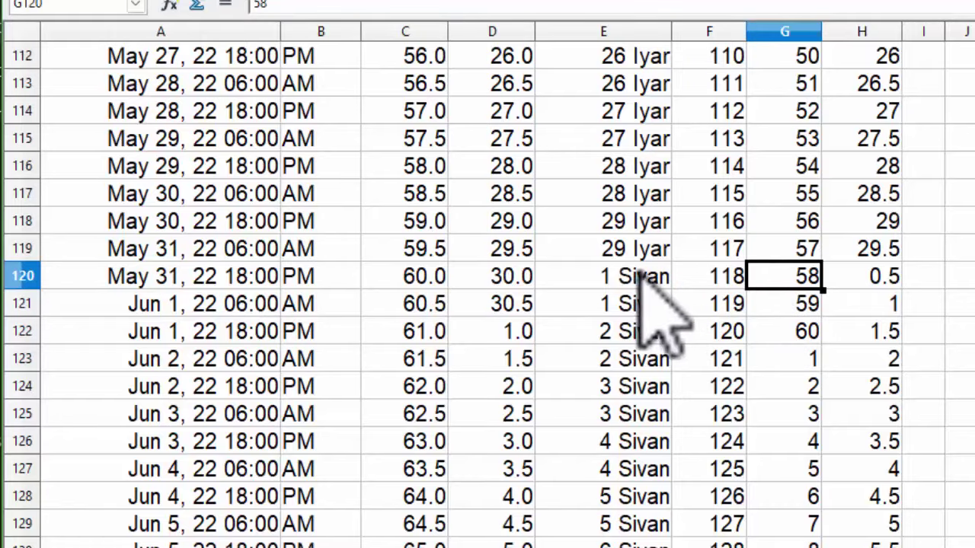
left_click(623, 276)
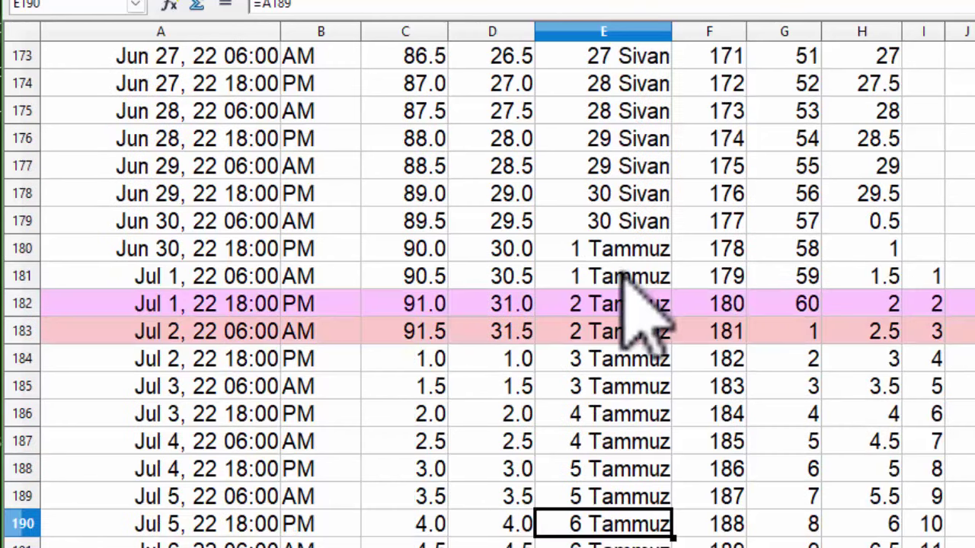
Examine the start of Tammuz and the quarter-end days in rows 182 and 183 against the column G count
left_click(643, 251)
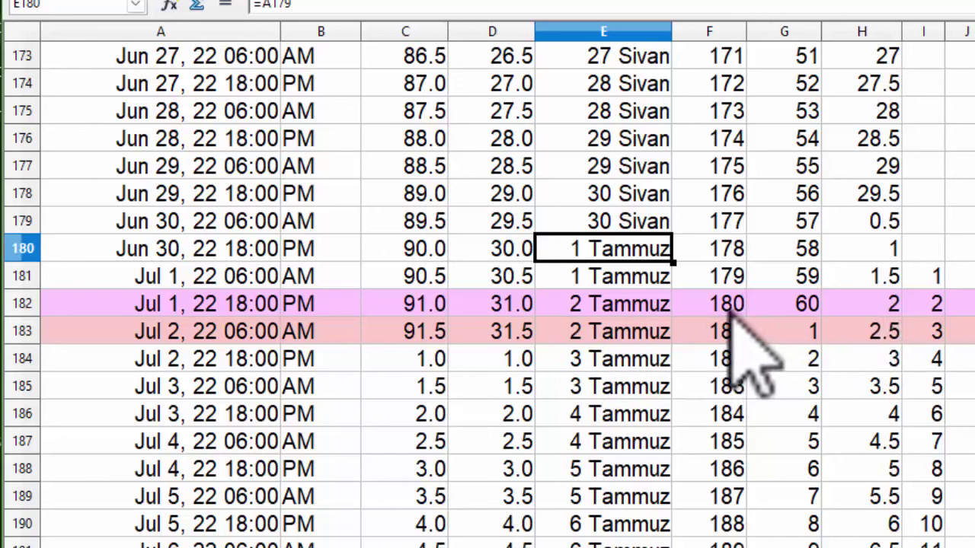
left_click(509, 302)
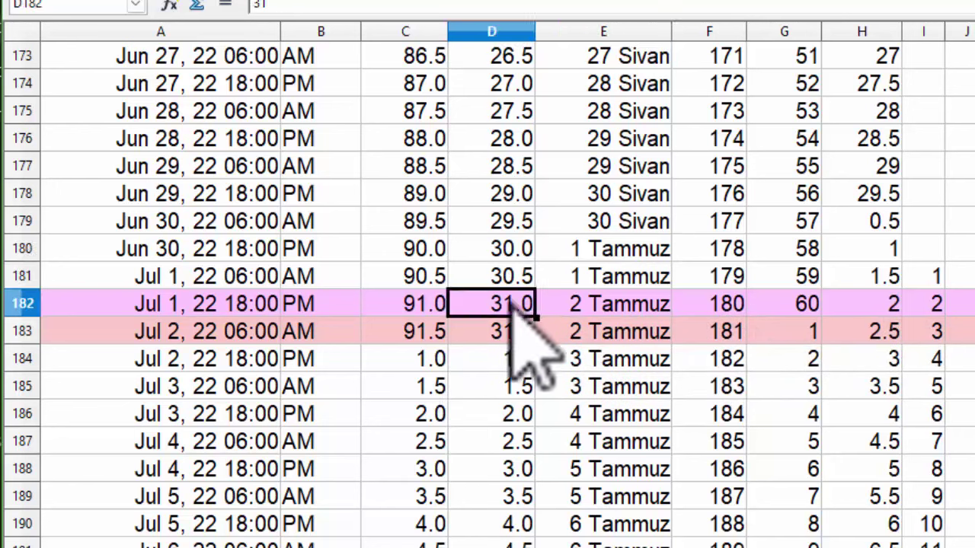
mouse_move(505, 328)
left_mouse_down()
mouse_move(502, 305)
mouse_move(487, 320)
mouse_move(415, 300)
mouse_move(501, 305)
mouse_move(518, 326)
mouse_move(511, 295)
mouse_move(504, 328)
left_mouse_up()
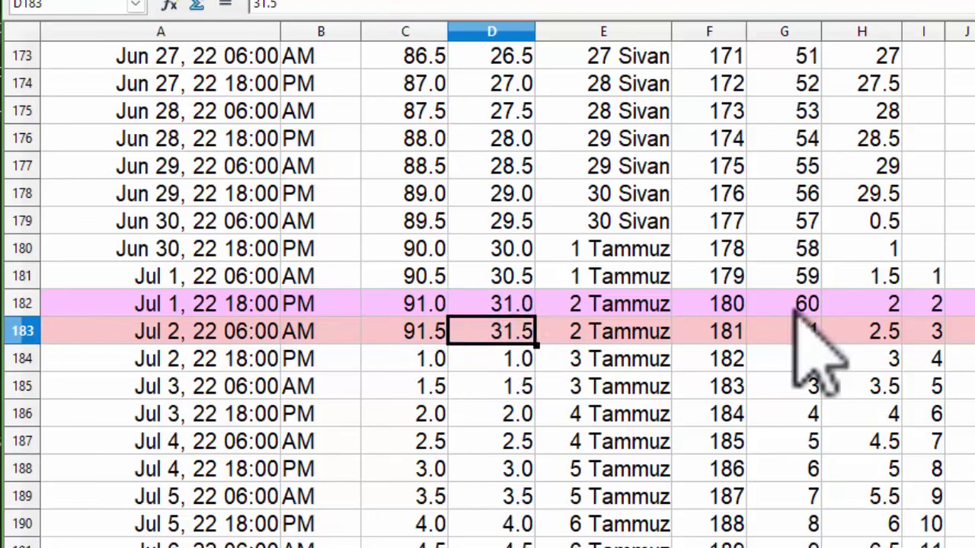
left_click(796, 309)
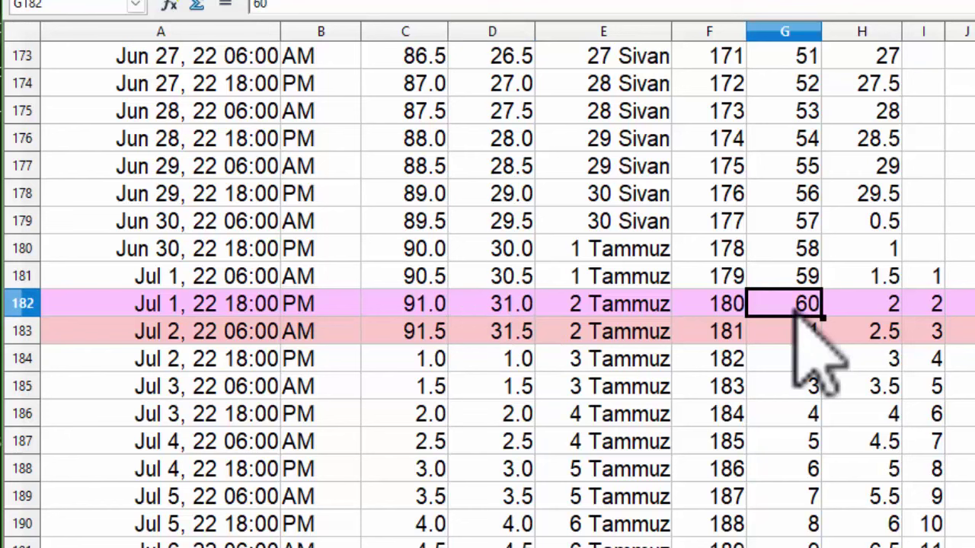
key("Up")
key("Up")
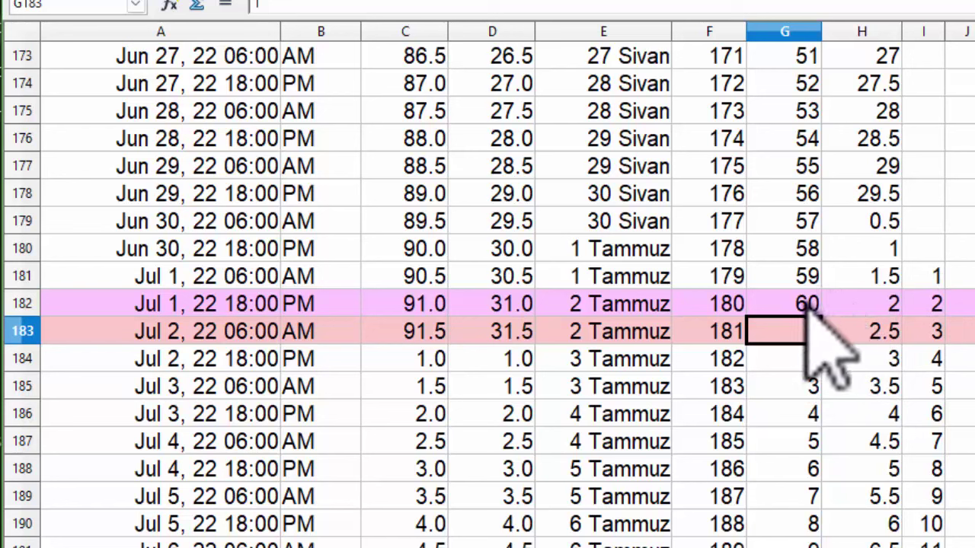
Compare the 1 Tammuz entry in E180 with the column G count in G182
left_click(647, 246)
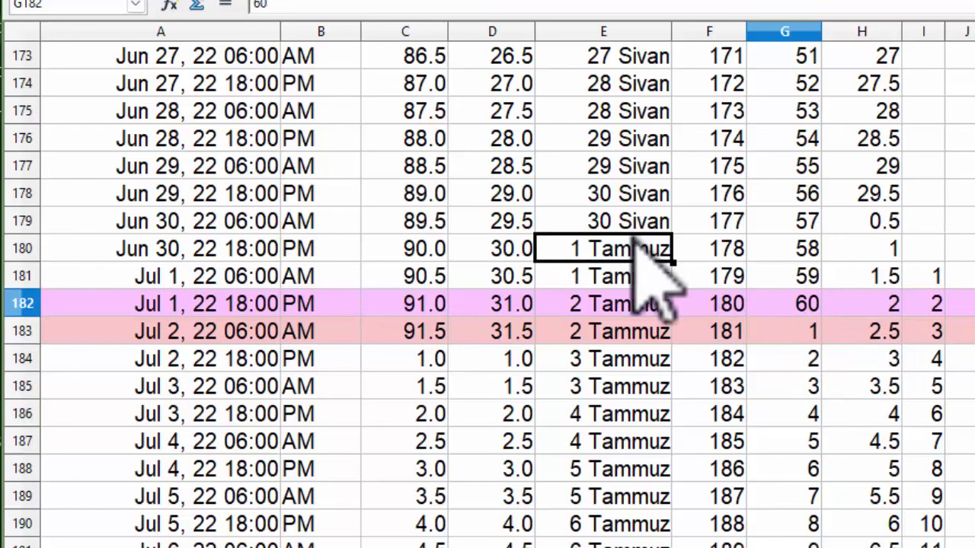
left_click(788, 309)
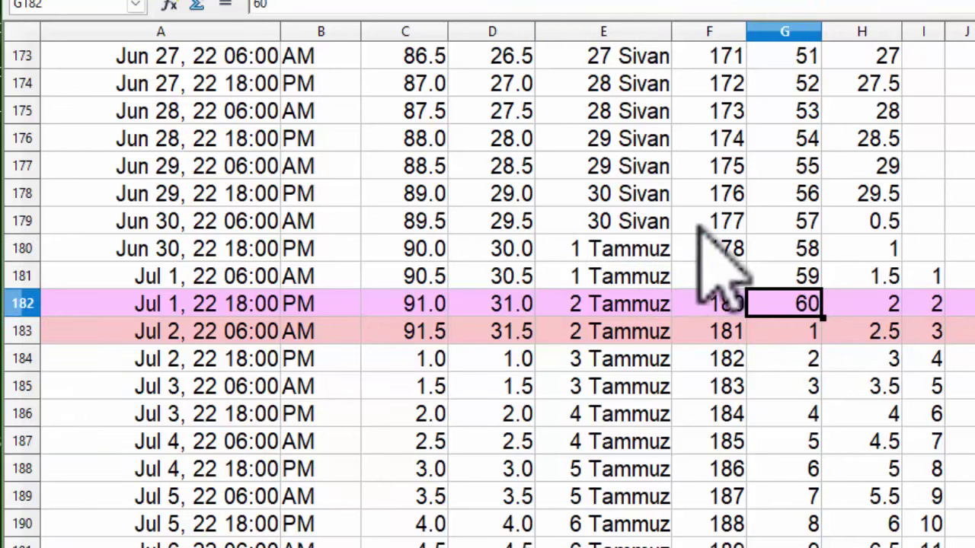
left_click(648, 250)
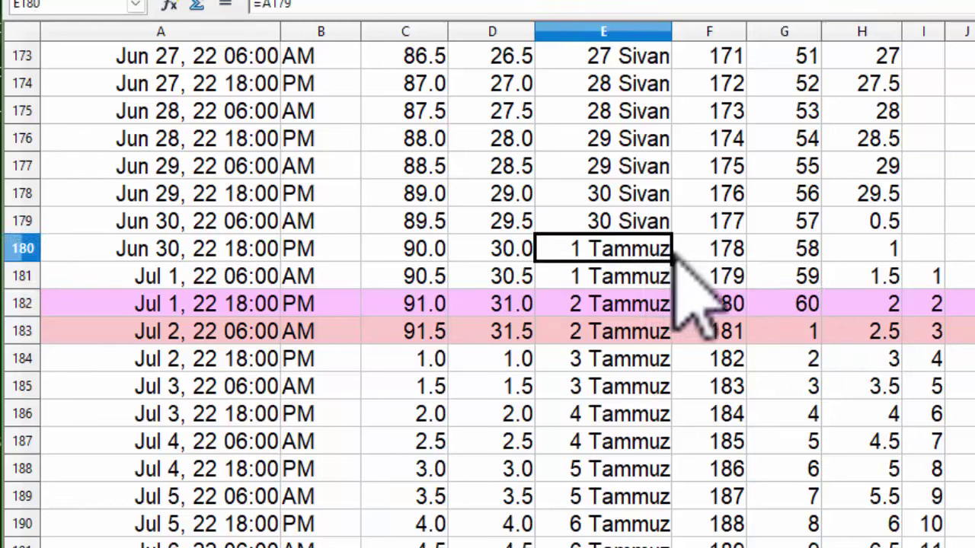
left_click(764, 308)
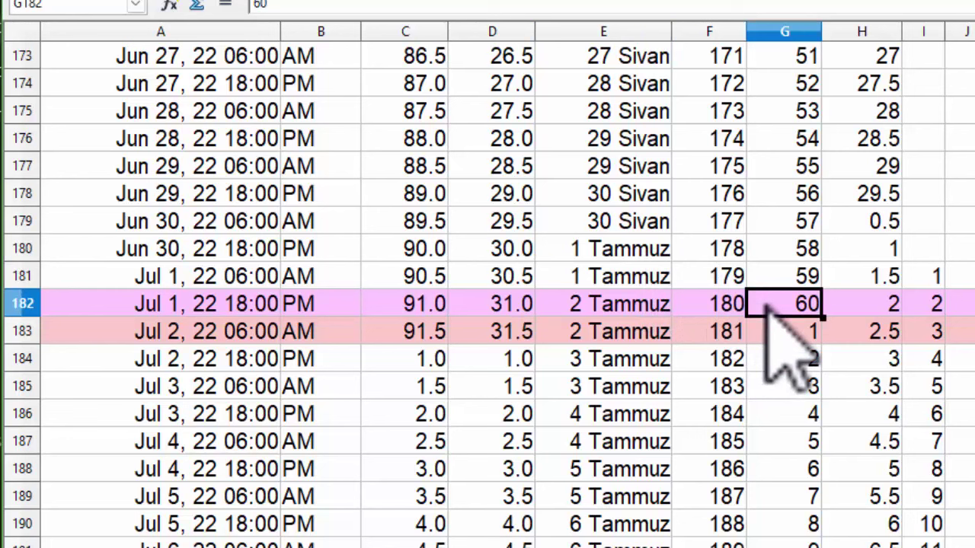
left_click(654, 256)
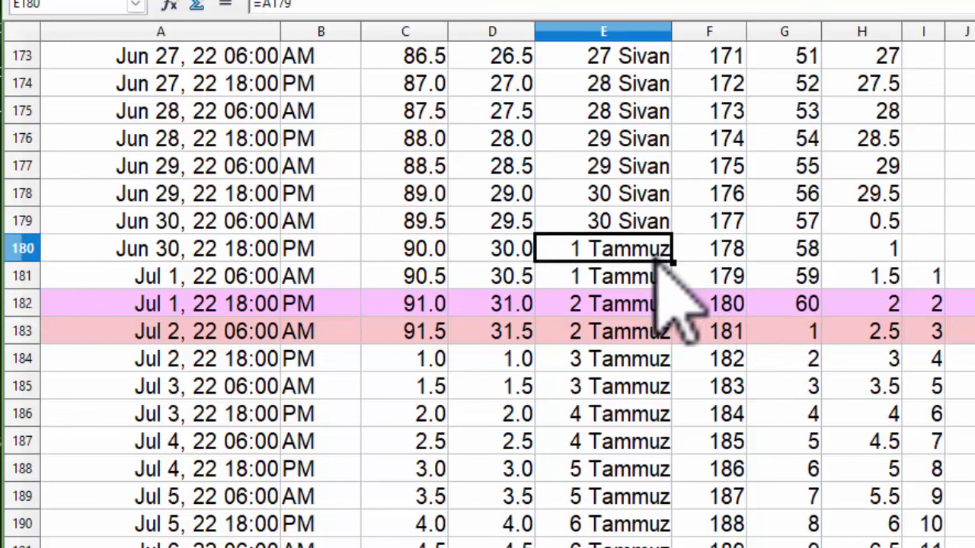
left_click(766, 305)
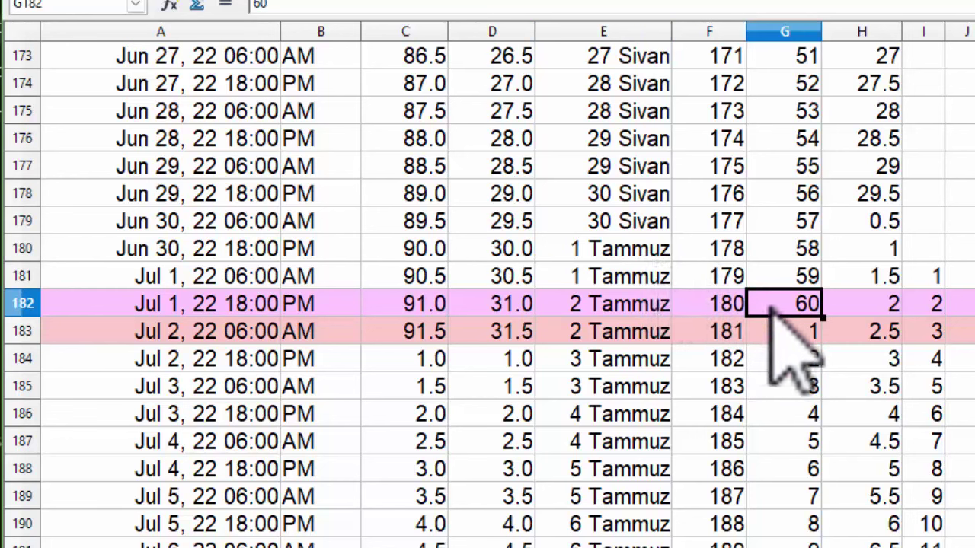
left_click(668, 257)
left_click(768, 308)
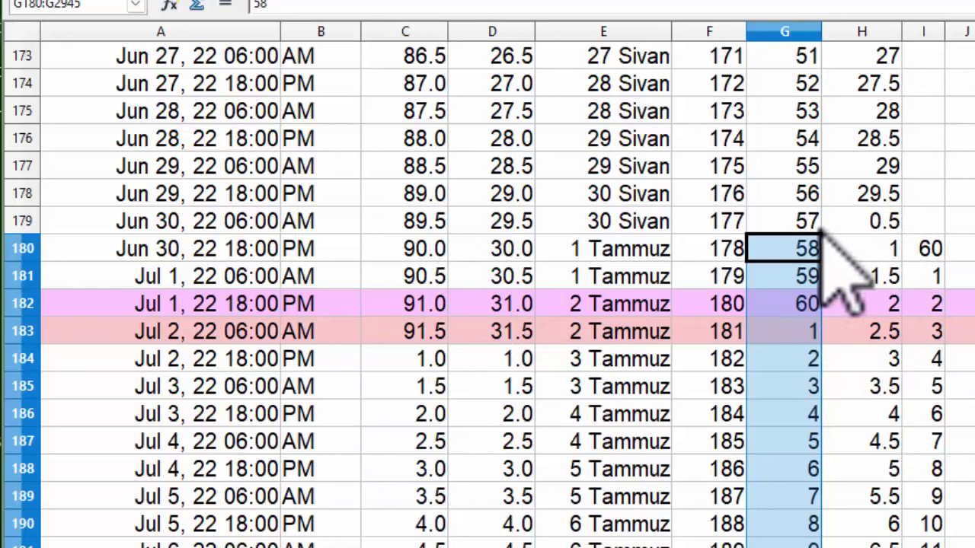
Trace the column G count from the early July rows down to the start of Tishri in late September
left_click(814, 257)
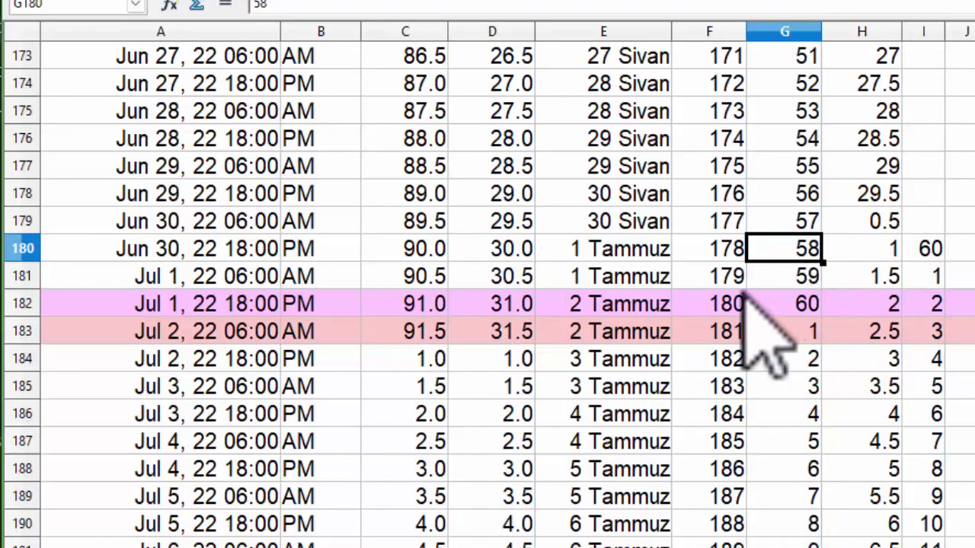
left_click(502, 306)
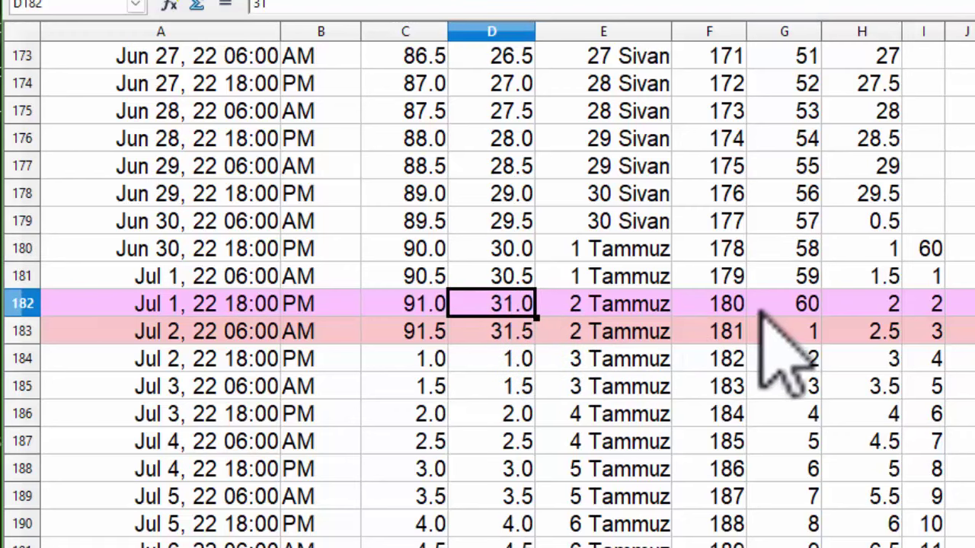
left_click(805, 306)
key("Page_Down")
key("Page_Down")
key("Page_Down")
key("Page_Down")
key("Page_Down")
key("Page_Down")
key("Page_Down")
key("Page_Down")
key("Page_Down")
key("Page_Down")
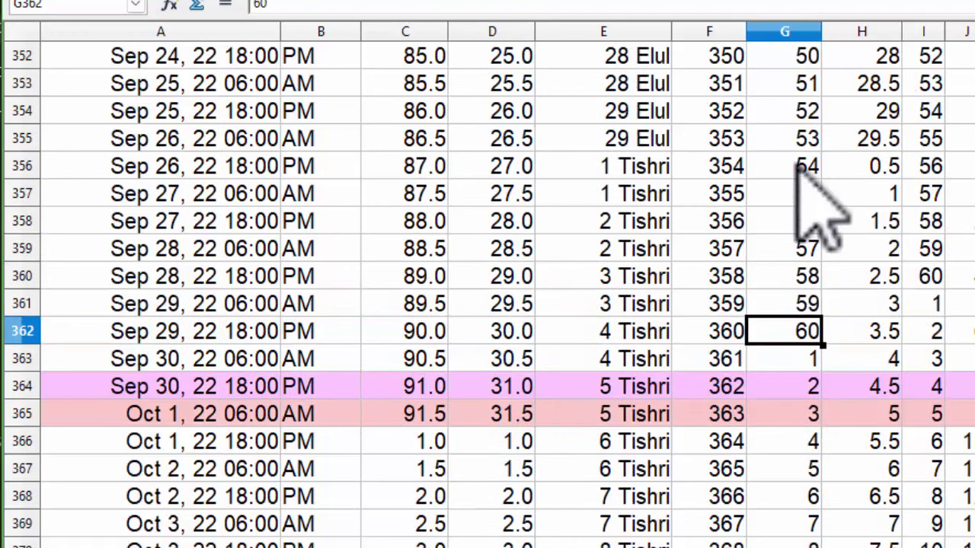
Delete cells G182:G183 beside the highlighted July 1 and 2 rows and shift the cells below up
key("Page_Up")
key("Page_Up")
key("Page_Up")
key("Page_Up")
key("Page_Up")
key("Page_Up")
key("Page_Up")
key("Page_Up")
key("Page_Up")
key("Up")
key("Up")
key("Up")
key("Up")
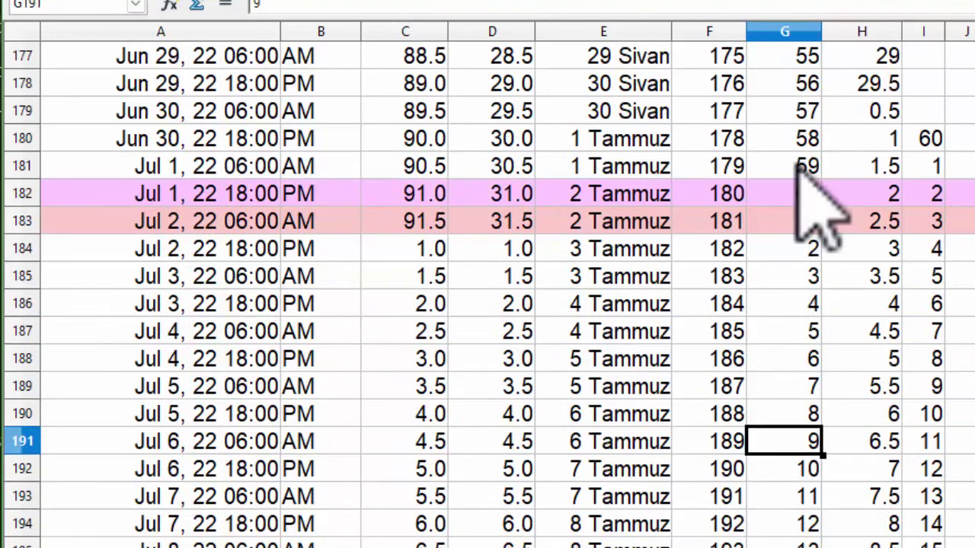
key("Up")
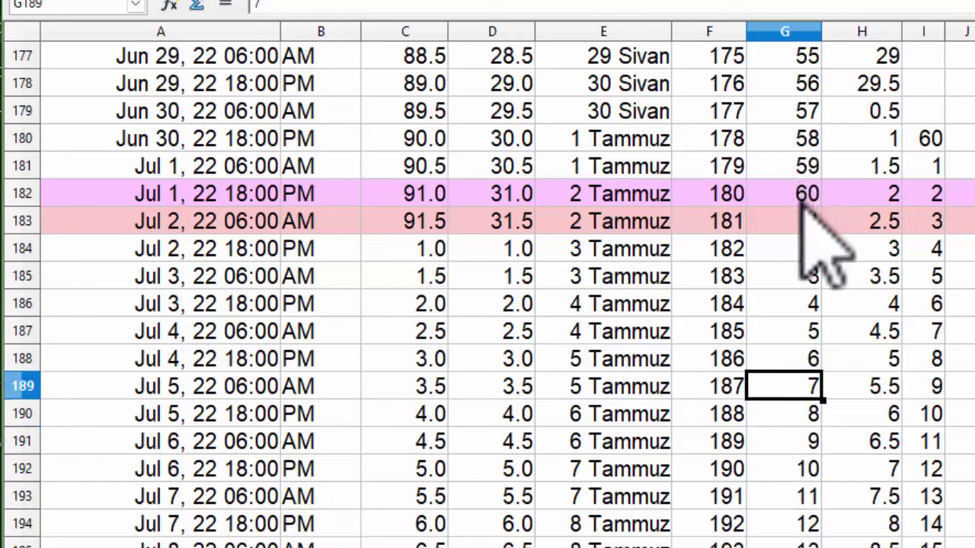
mouse_move(792, 201)
left_mouse_down()
mouse_move(788, 224)
mouse_move(795, 214)
left_mouse_up()
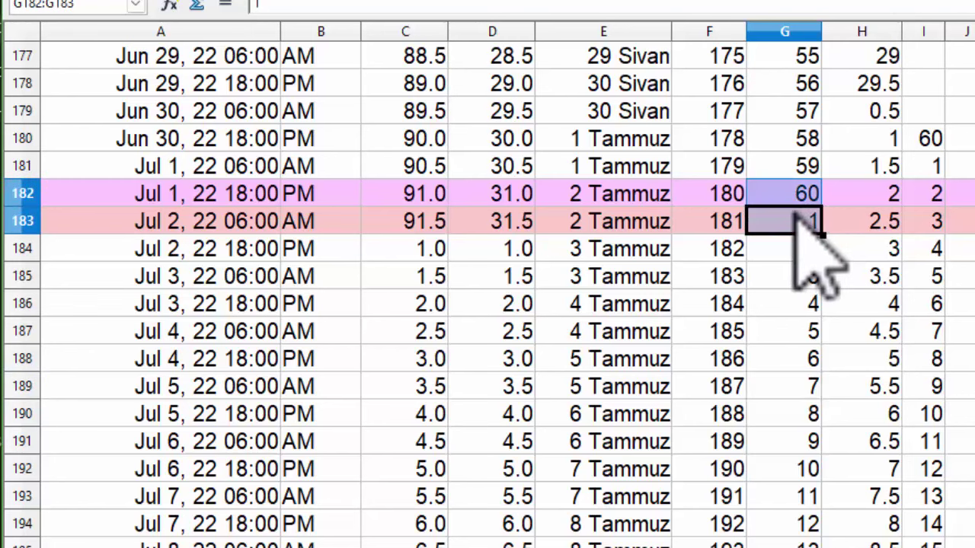
right_click(797, 217)
left_click(819, 309)
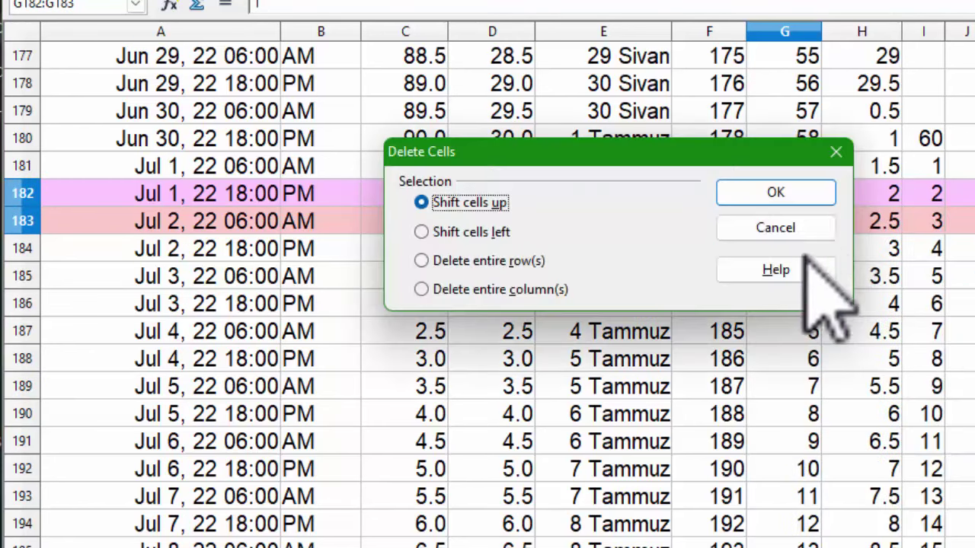
left_click(775, 193)
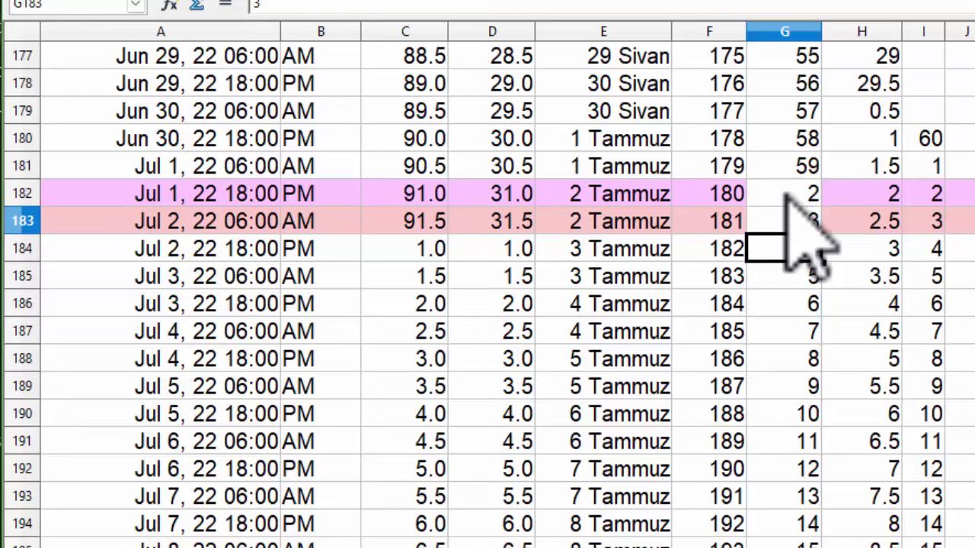
Check how the shifted column G count lines up with 1 Tishri and the quarter-end rows around September 30
key("Up")
key("Up")
key("Up")
key("Up")
key("Up")
key("Up")
key("Up")
key("Up")
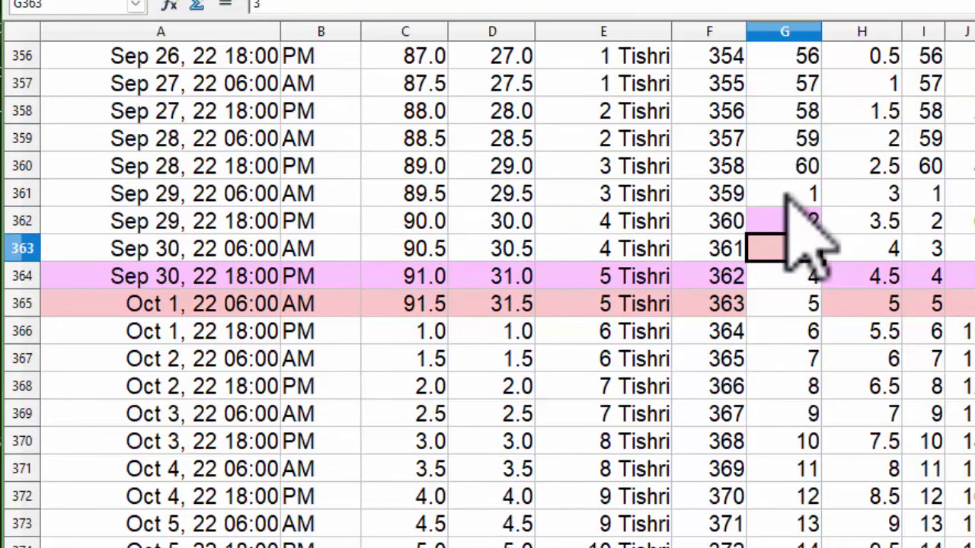
key("Up")
key("Up")
key("Up")
key("Up")
key("Up")
key("Up")
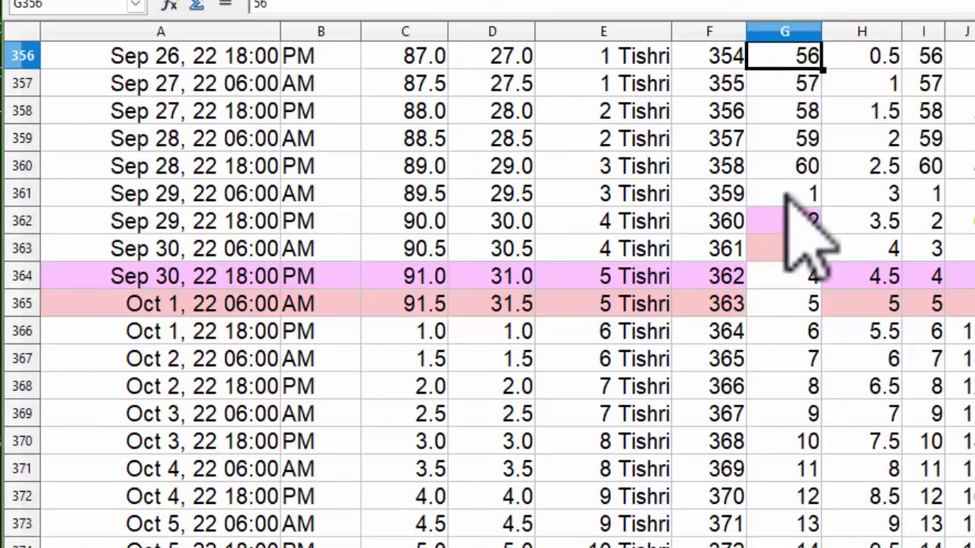
key("Down")
key("Down")
key("Down")
key("Down")
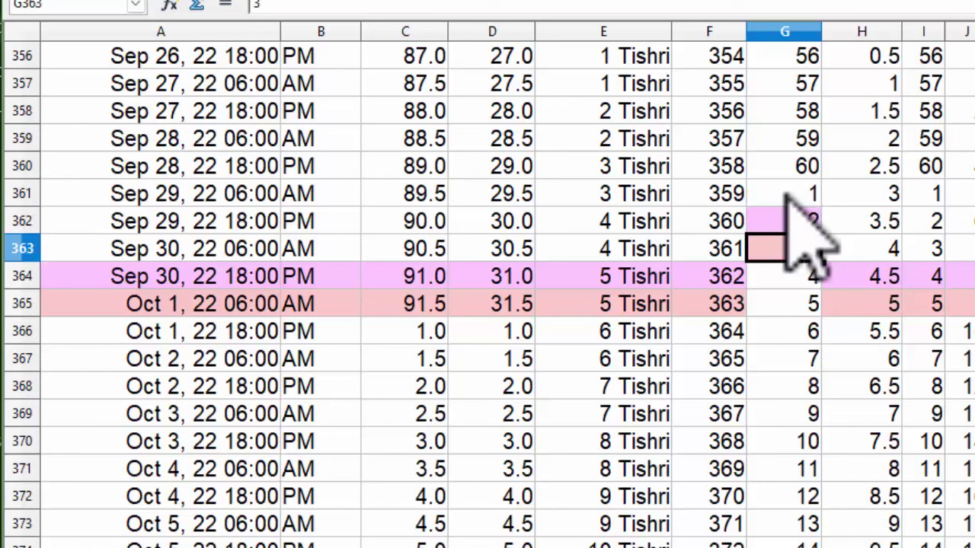
key("Up")
key("Up")
key("Up")
key("Up")
key("Up")
key("Up")
key("Up")
key("Up")
key("Up")
key("Up")
key("Up")
key("Up")
key("Down")
key("Down")
key("Down")
key("Down")
key("Down")
key("Down")
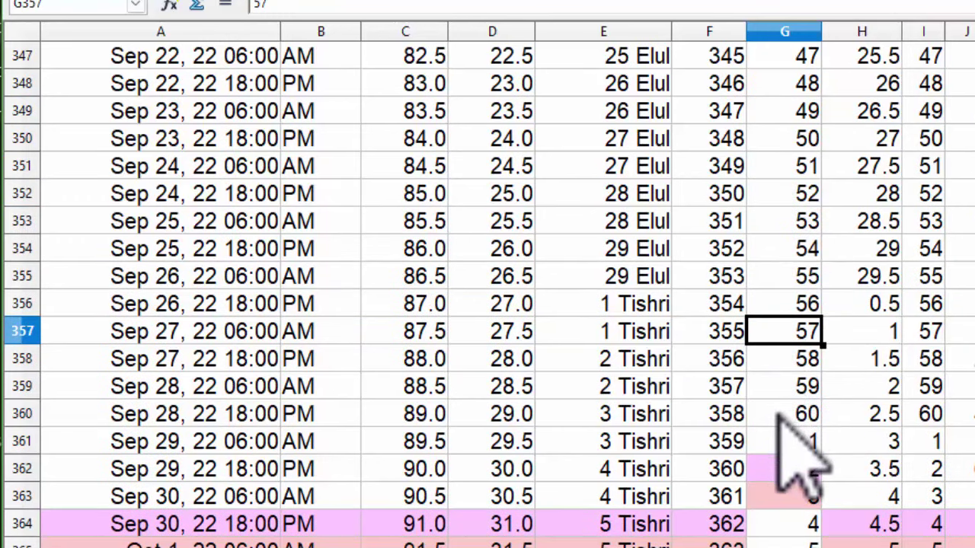
Delete cell G182 in the July 1 evening row and shift the cells below up
key("Up")
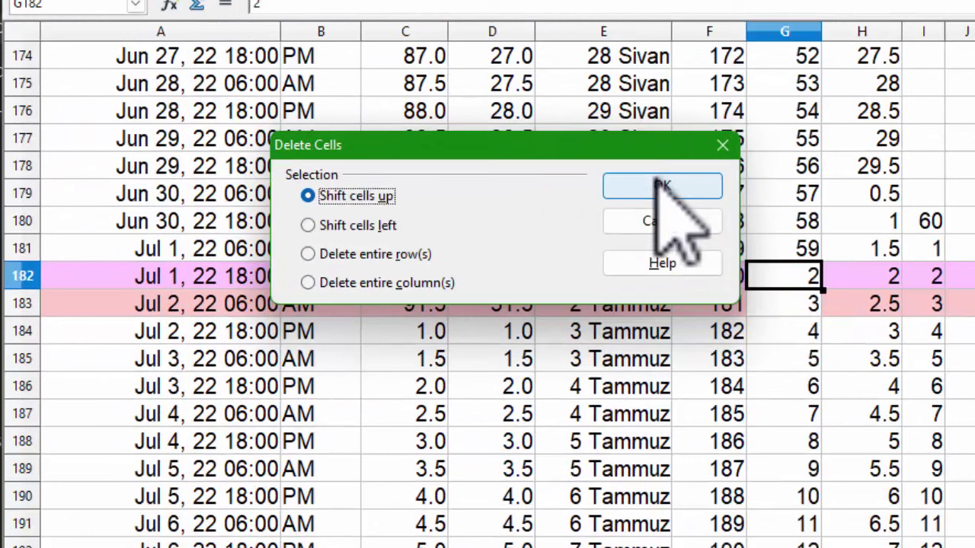
left_click(659, 185)
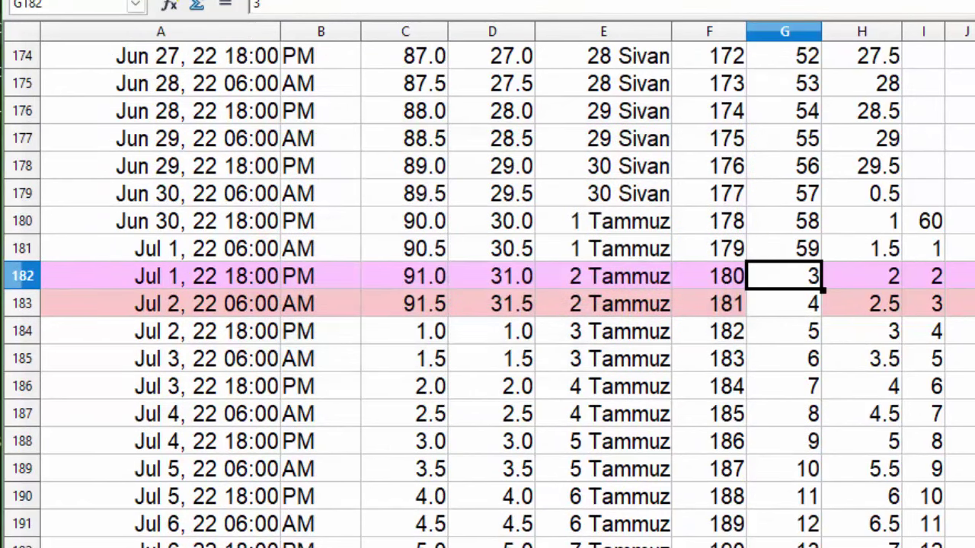
left_click(812, 293)
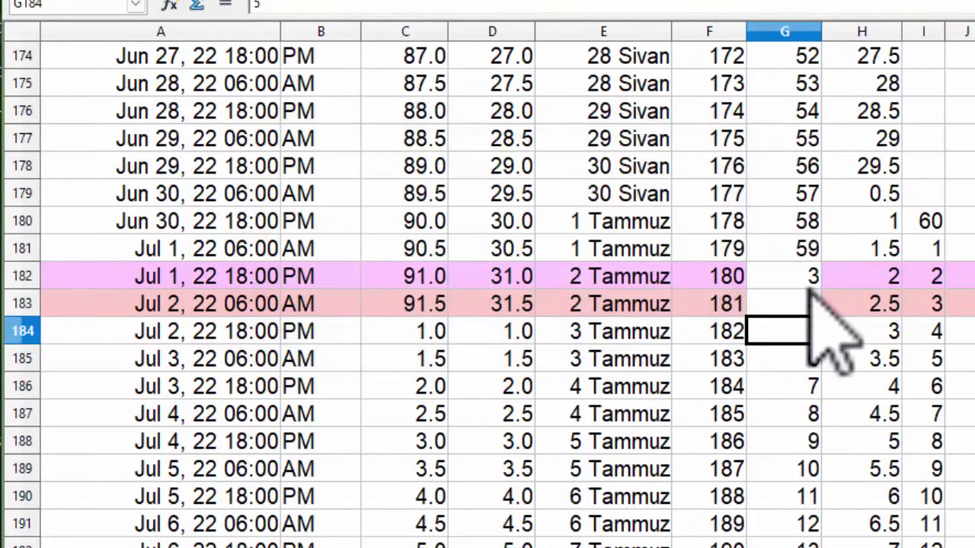
Examine the column G count beside the first days of Tishri, around rows 356 to 360
key("Down")
key("Down")
key("Down")
key("Down")
key("Down")
key("Down")
key("Down")
key("Down")
key("Down")
key("Down")
key("ctrl+Down")
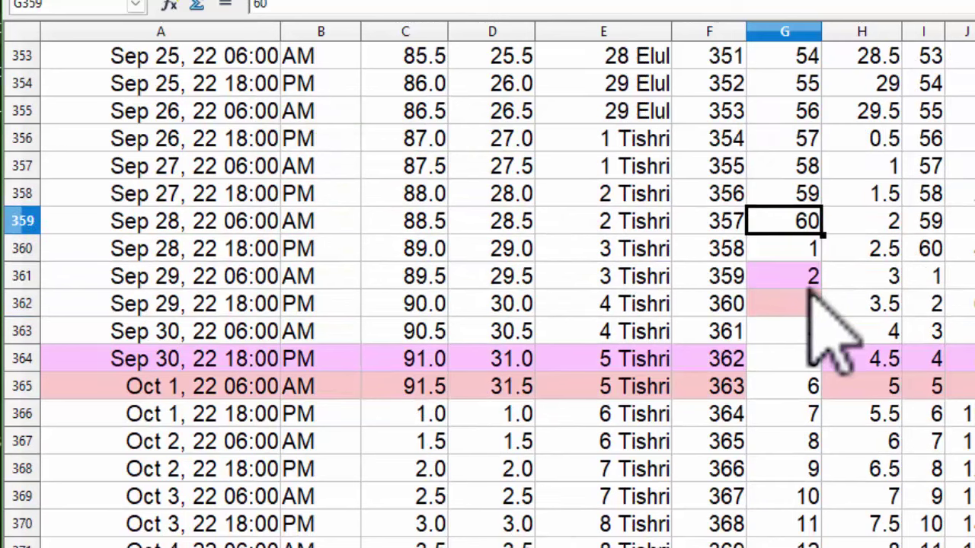
key("Up")
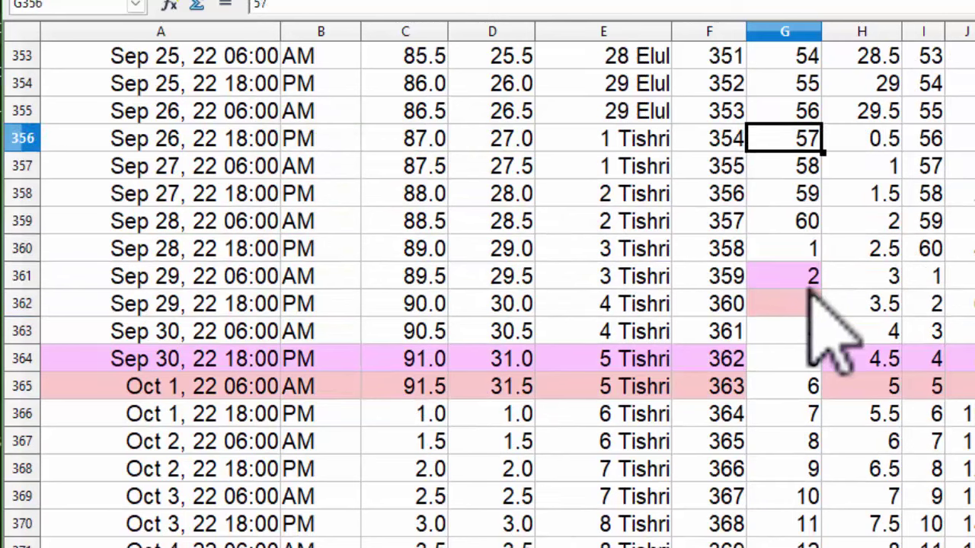
Delete cells G364:G366 beside the September 30 to October 1 rows and shift the cells below up
left_click(778, 356)
left_click_drag(776, 355, 779, 404)
right_click(772, 375)
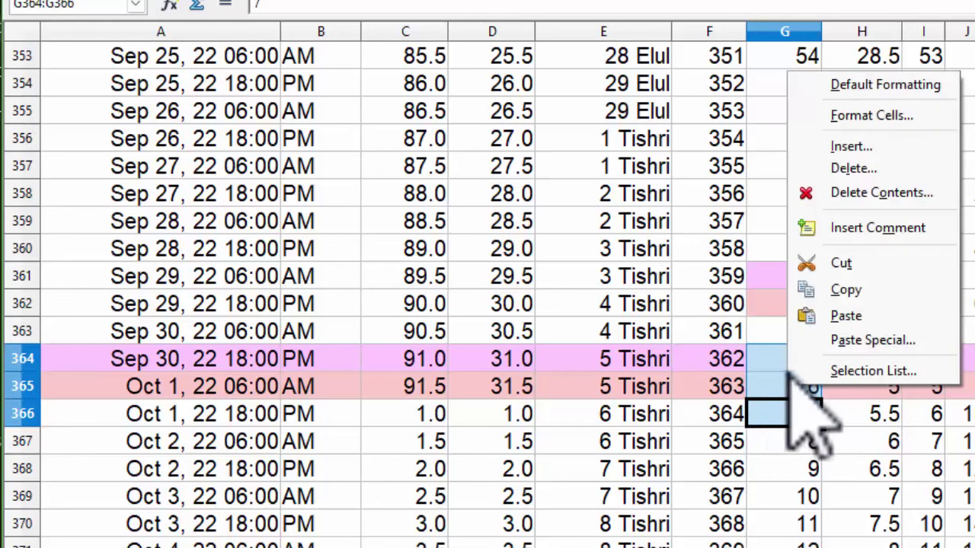
left_click(860, 169)
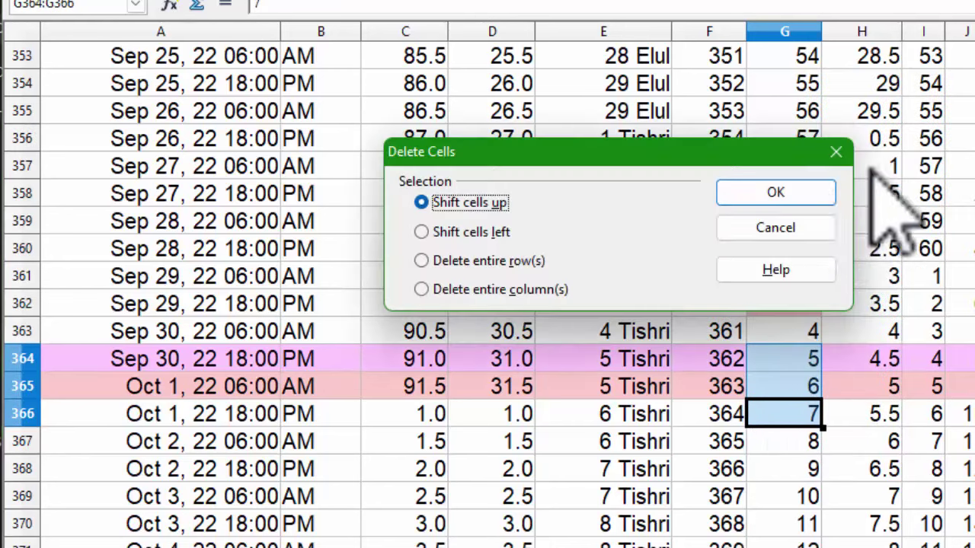
left_click(775, 192)
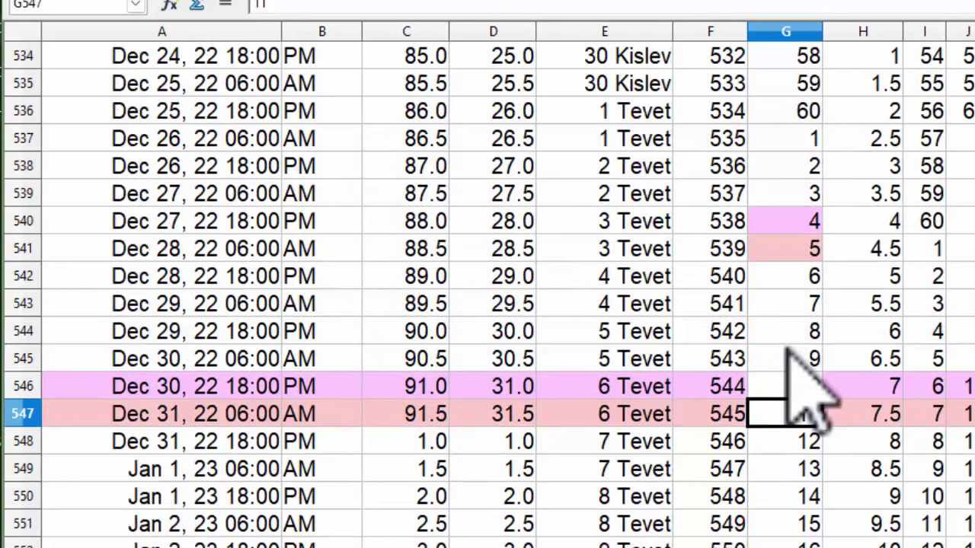
Examine the column G count from the December 30 and 31 quarter-end rows back to the start of Tevet
key("Up")
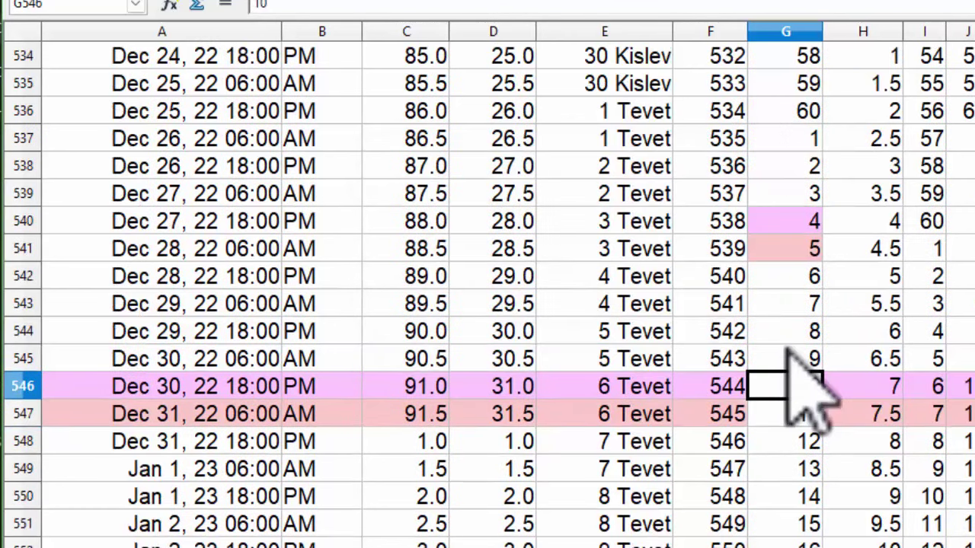
key("Down")
key("Down")
key("Down")
key("Up")
key("Up")
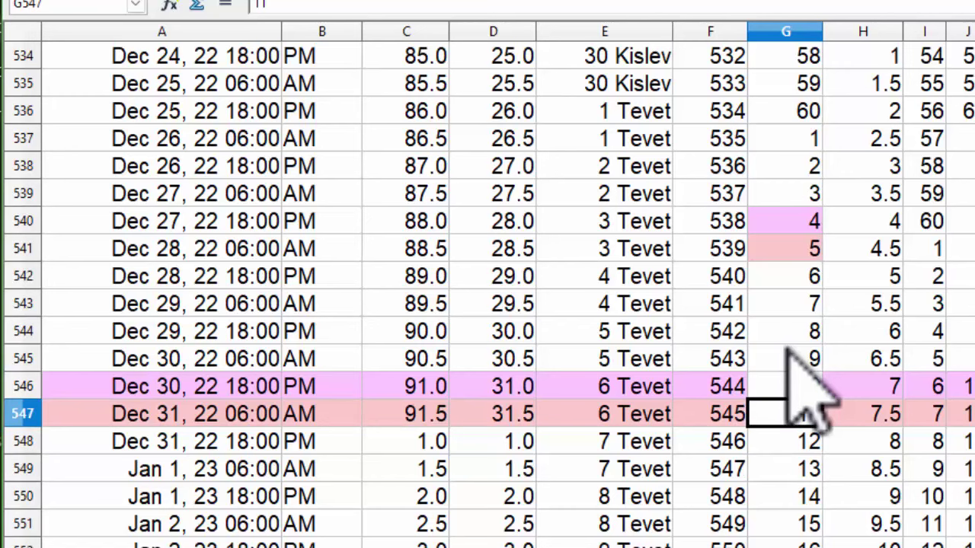
key("Up")
key("Up")
key("Up")
key("Up")
key("Up")
key("Up")
key("Up")
key("Up")
key("Up")
key("Up")
key("Up")
key("Up")
key("Up")
key("Up")
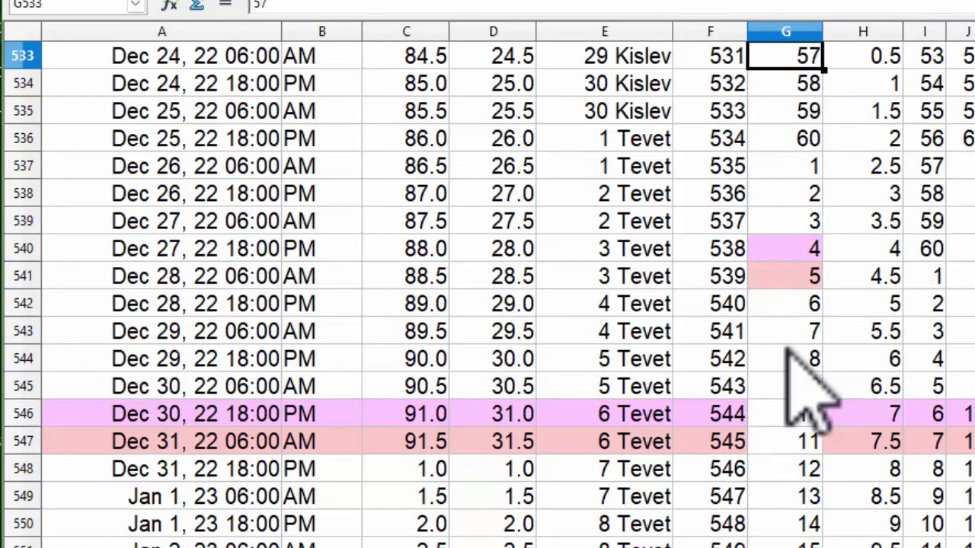
key("Up")
key("Up")
key("Up")
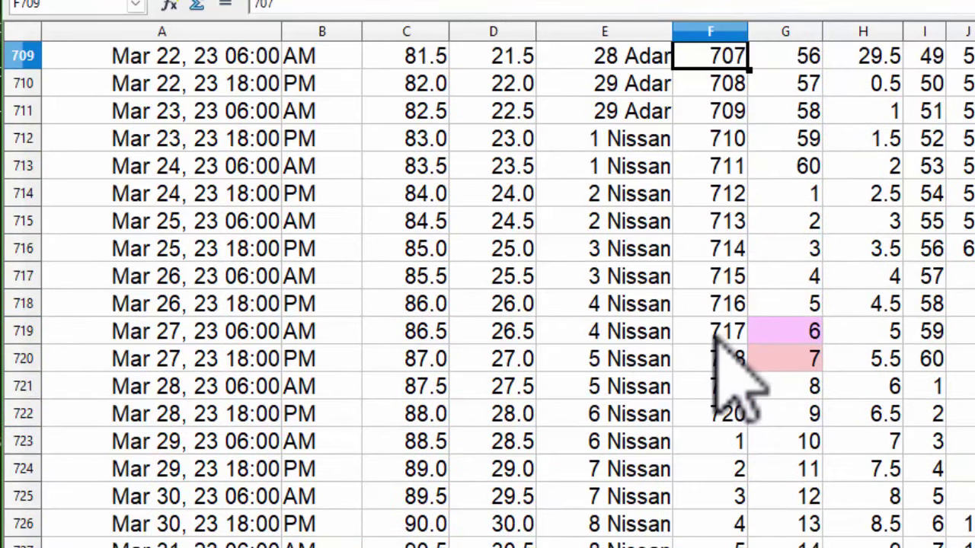
Compare the column F and G counts beside 1 Nissan, around rows 712 to 714
key("Down")
key("Down")
key("Down")
key("Down")
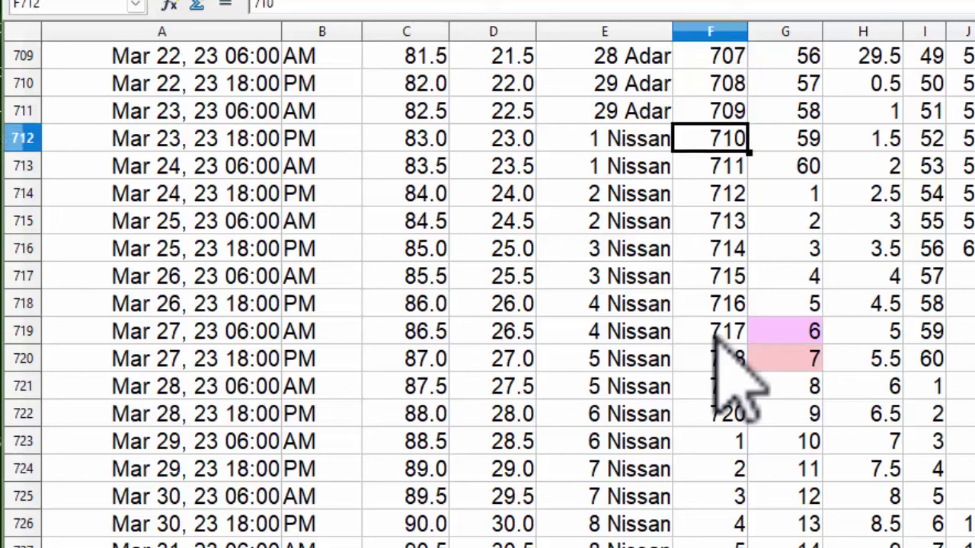
key("Right")
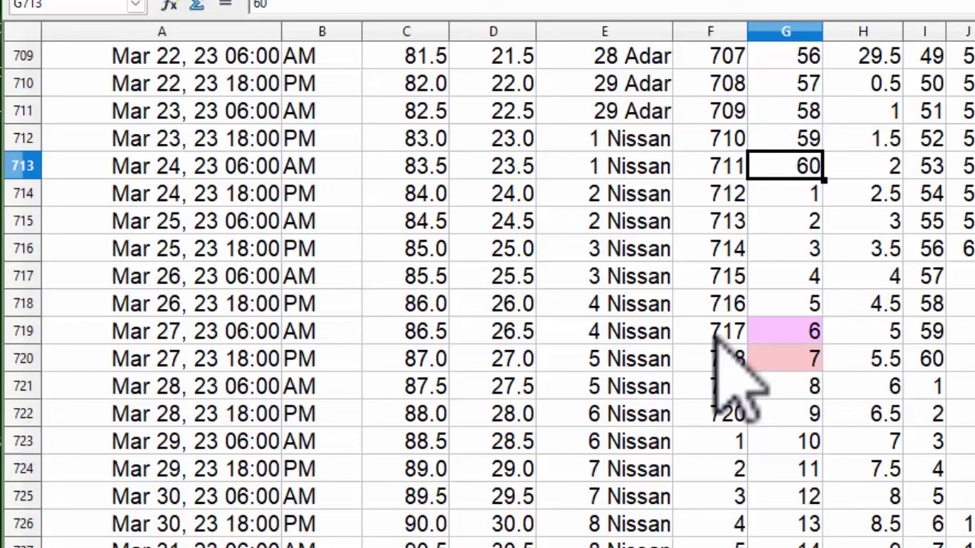
key("Left")
key("Right")
key("Up")
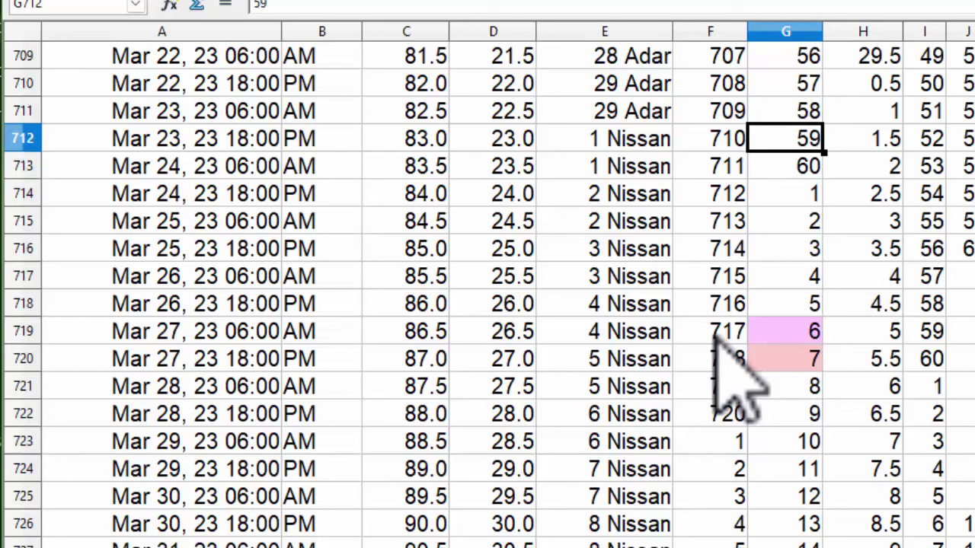
key("Down")
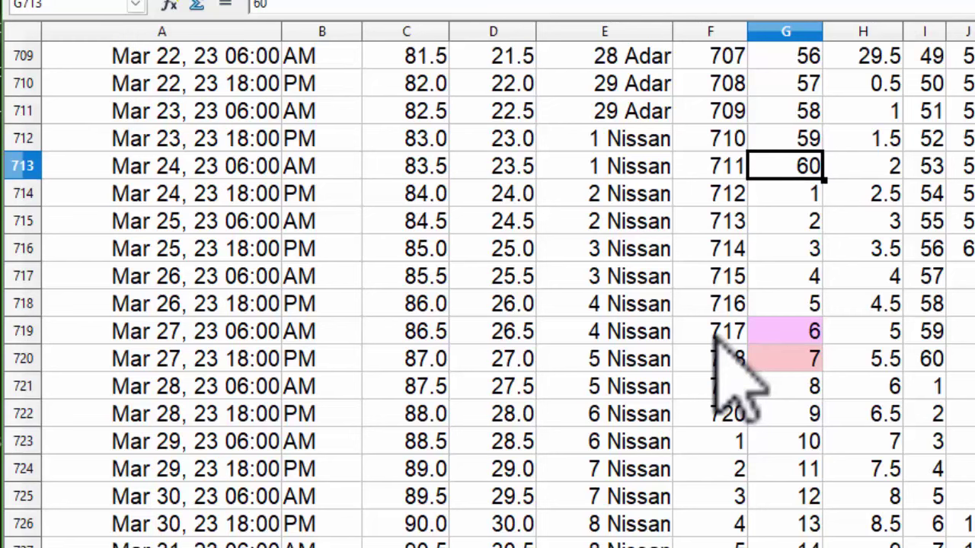
key("Down")
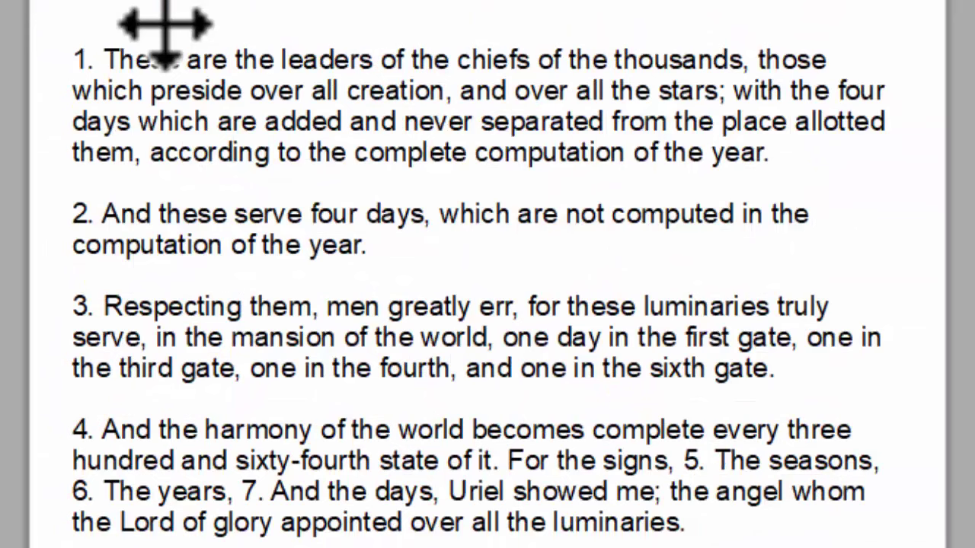